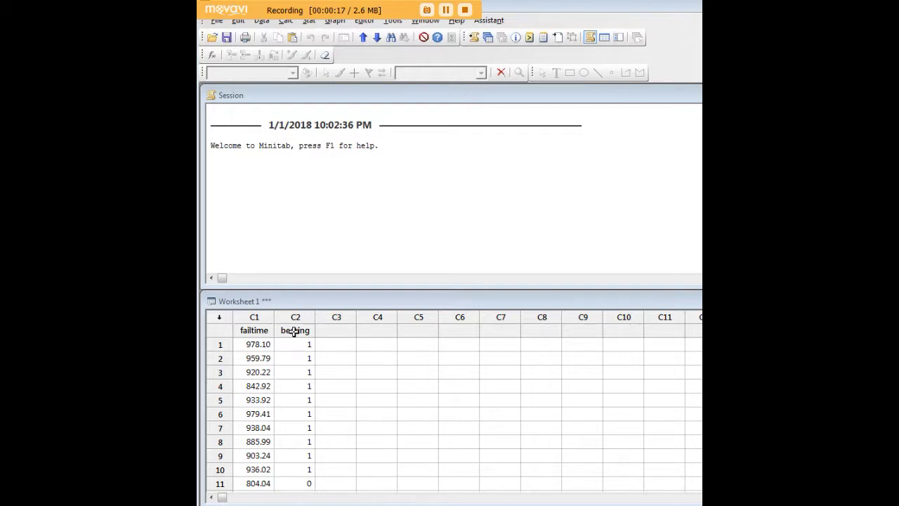
Step: Inspect the bearing column, checking the bearing values in rows 129 and 130
drag(291, 330, 336, 344)
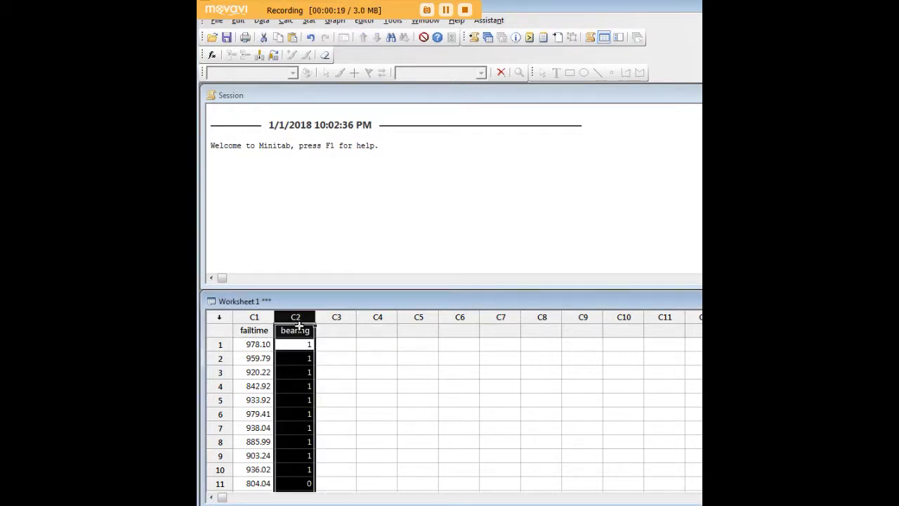
click(296, 318)
scroll(300, 400, down, 3)
scroll(299, 400, down, 20)
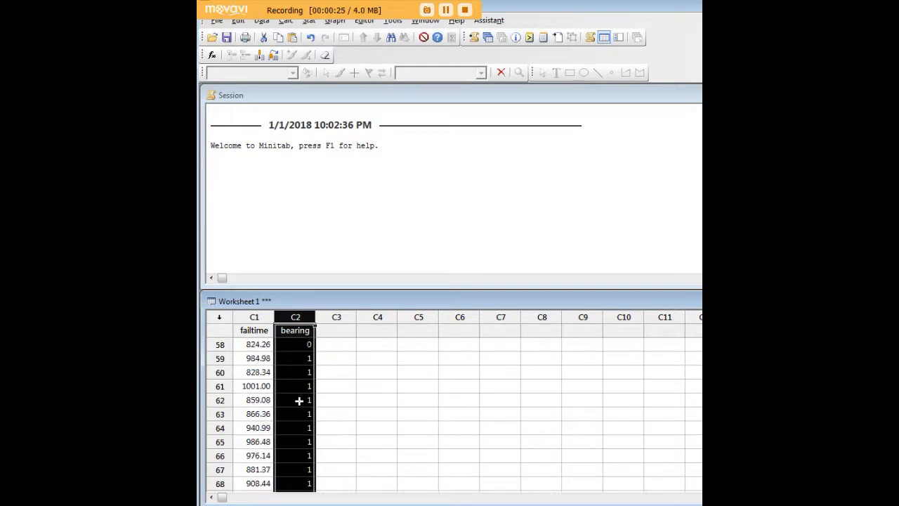
scroll(299, 401, down, 4)
scroll(299, 400, up, 6)
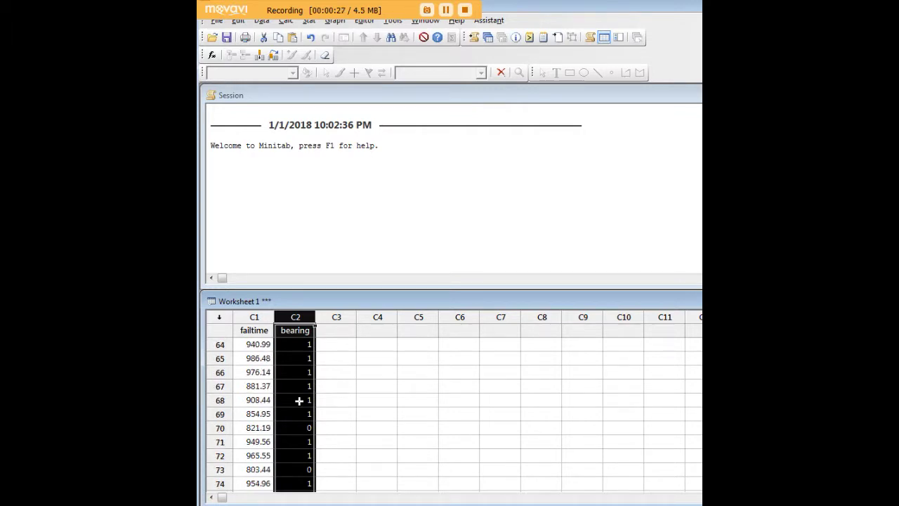
scroll(299, 400, down, 4)
scroll(299, 400, down, 16)
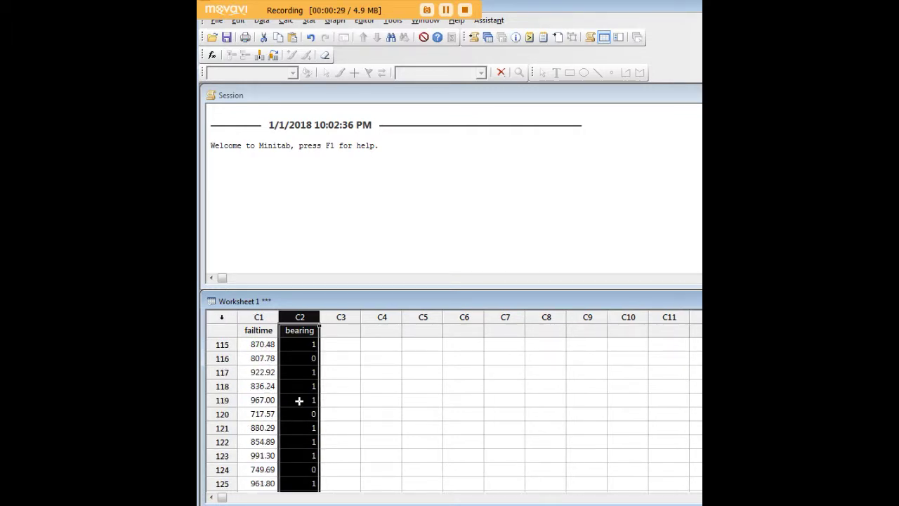
scroll(299, 400, down, 1)
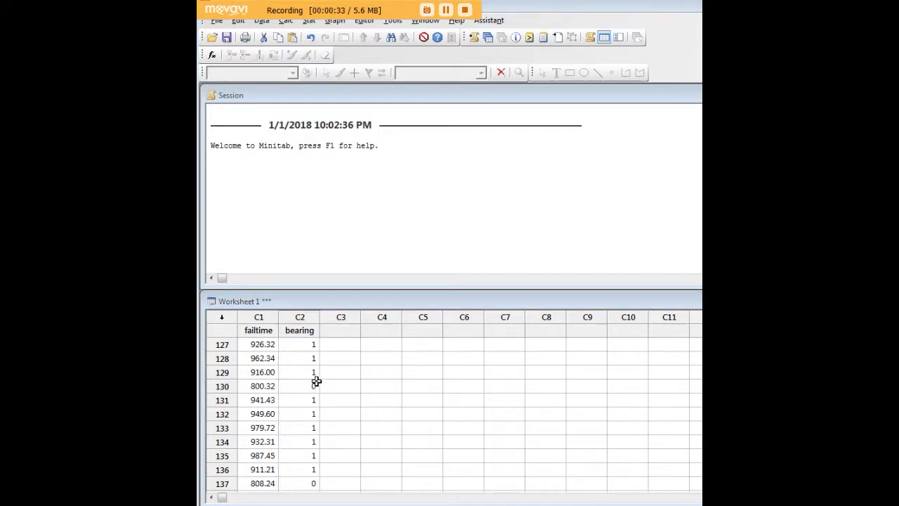
click(310, 375)
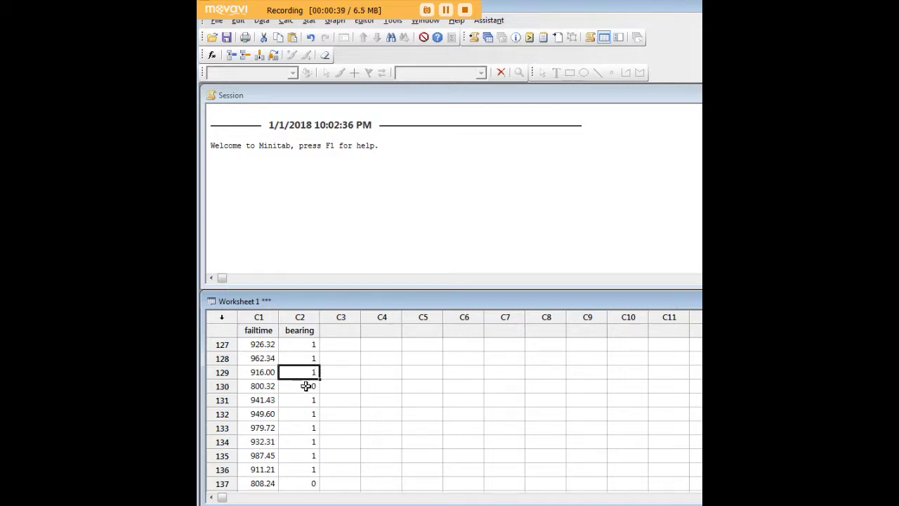
click(303, 387)
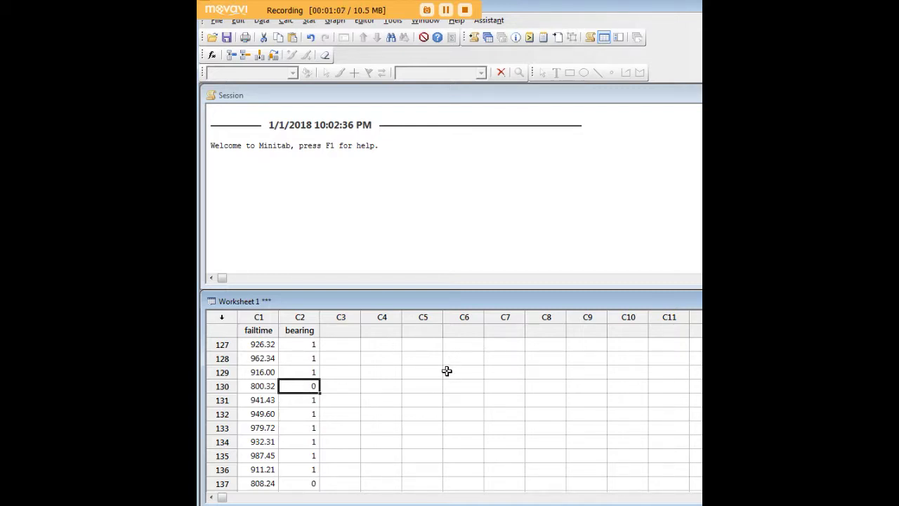
Step: Review failtime values in rows 127–130 and enter 0 as row 130's bearing value
click(268, 345)
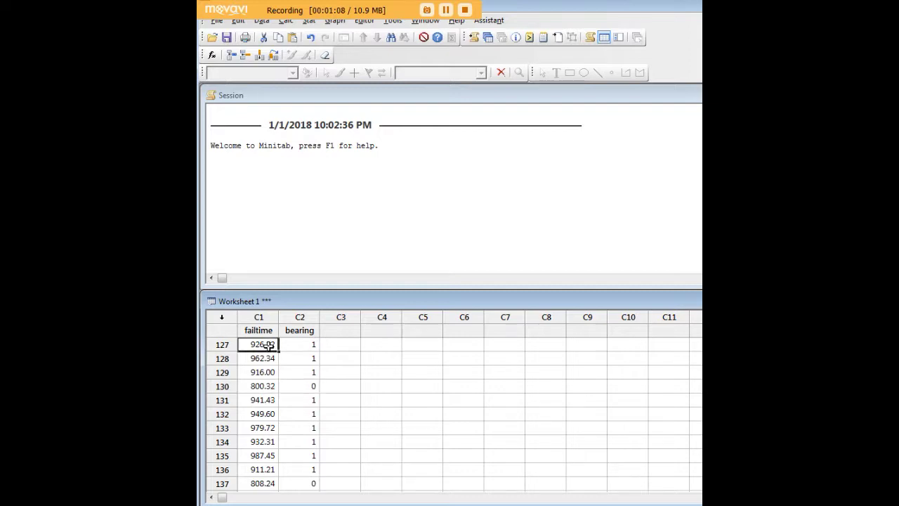
click(261, 358)
click(260, 372)
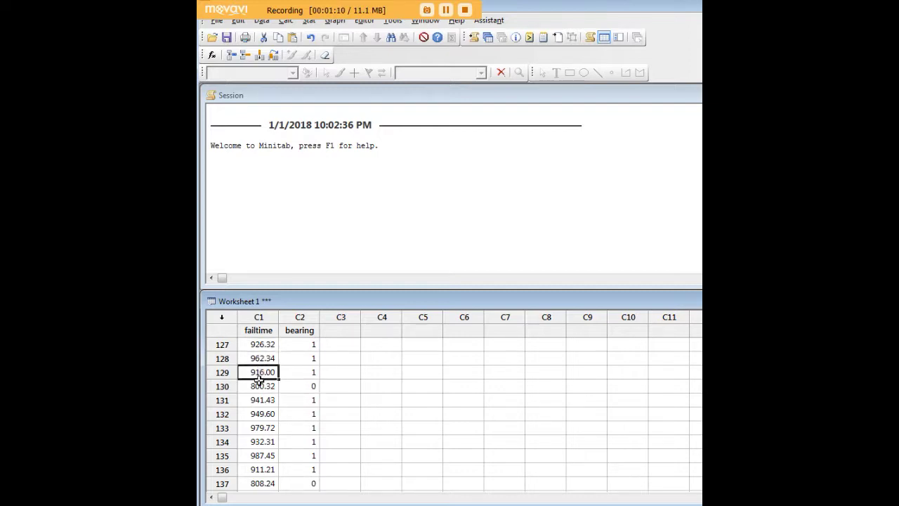
click(258, 386)
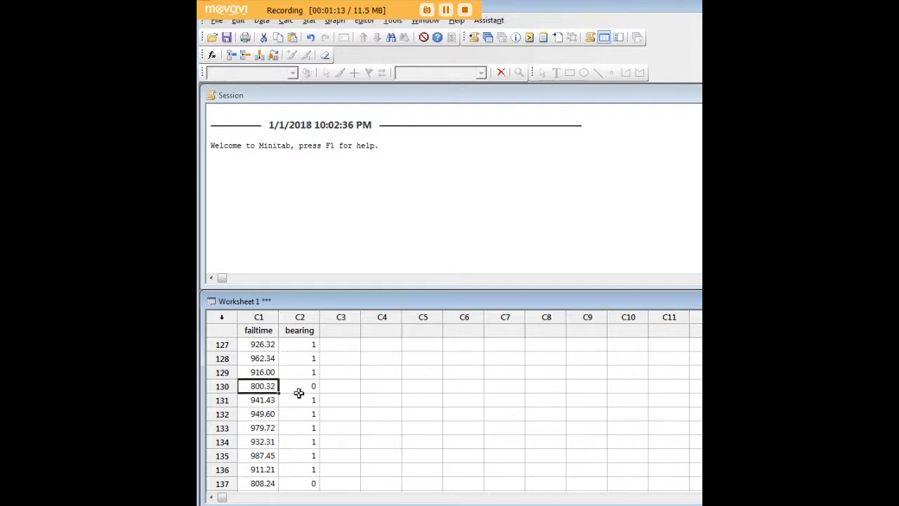
scroll(323, 372, down, 1)
scroll(327, 376, up, 1)
click(223, 386)
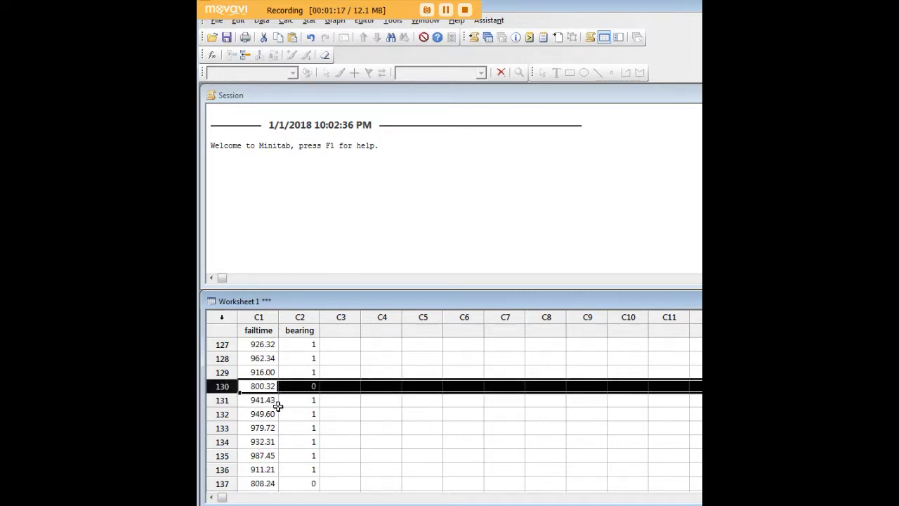
click(223, 401)
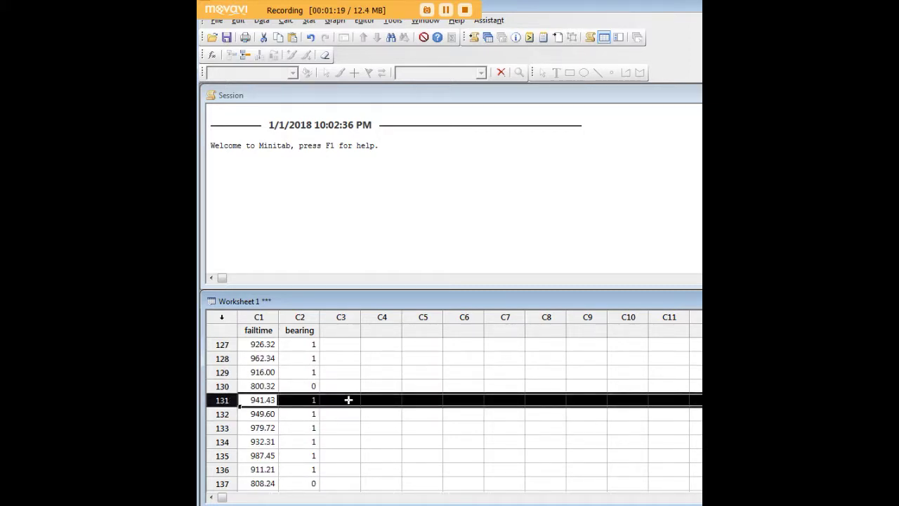
click(315, 400)
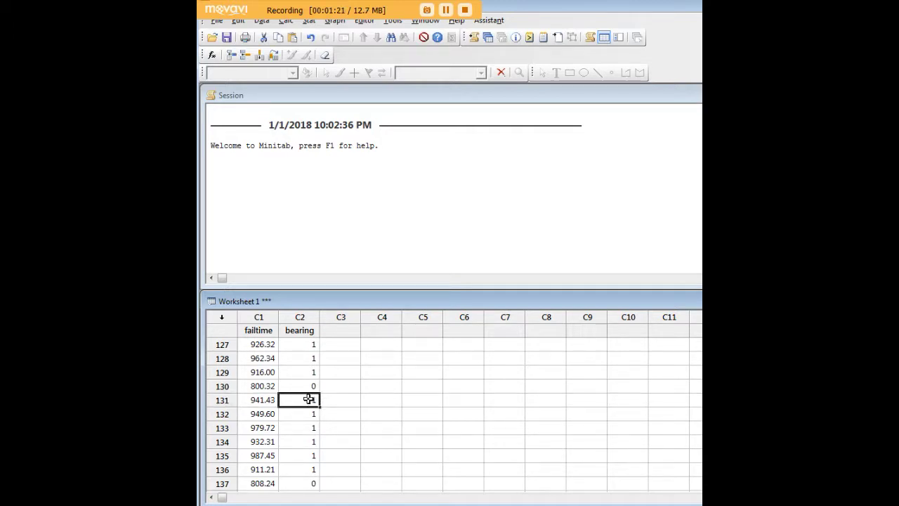
click(311, 386)
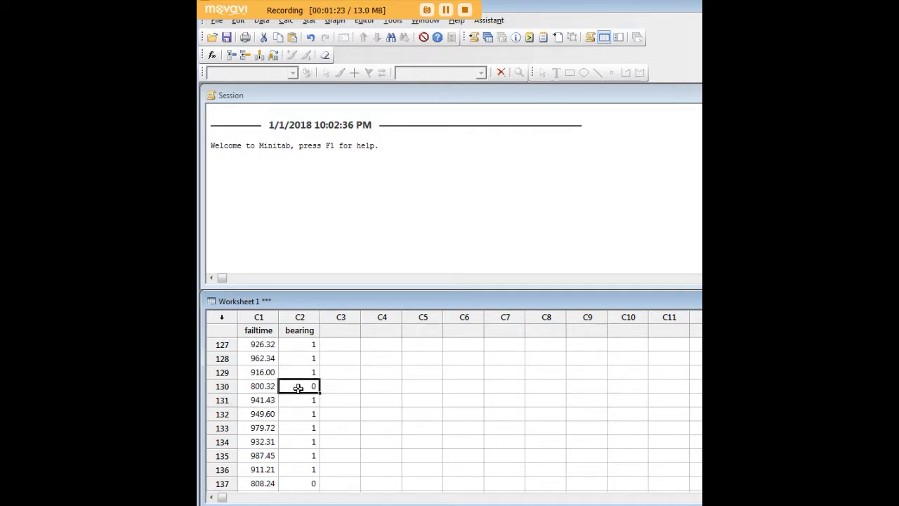
text(0)
Step: Open the 2-Sample t dialog from Stat > Basic Statistics
click(310, 22)
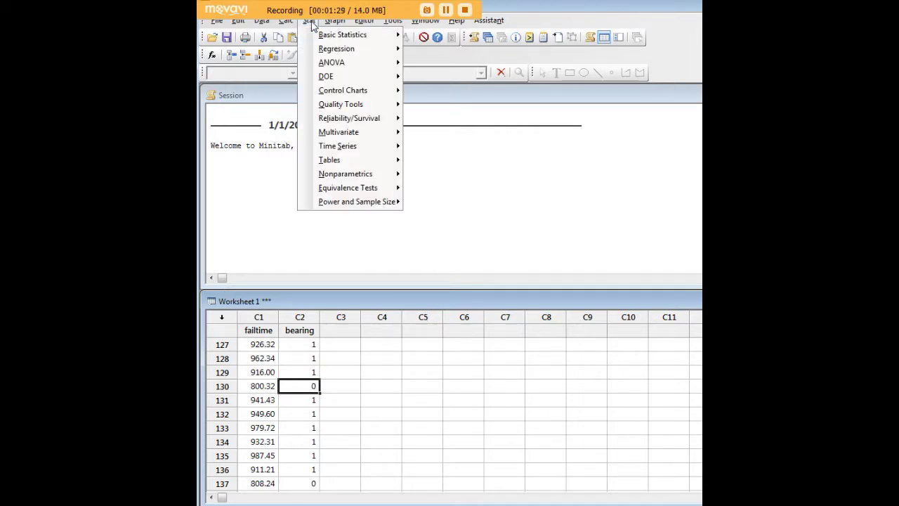
mouse_move(334, 36)
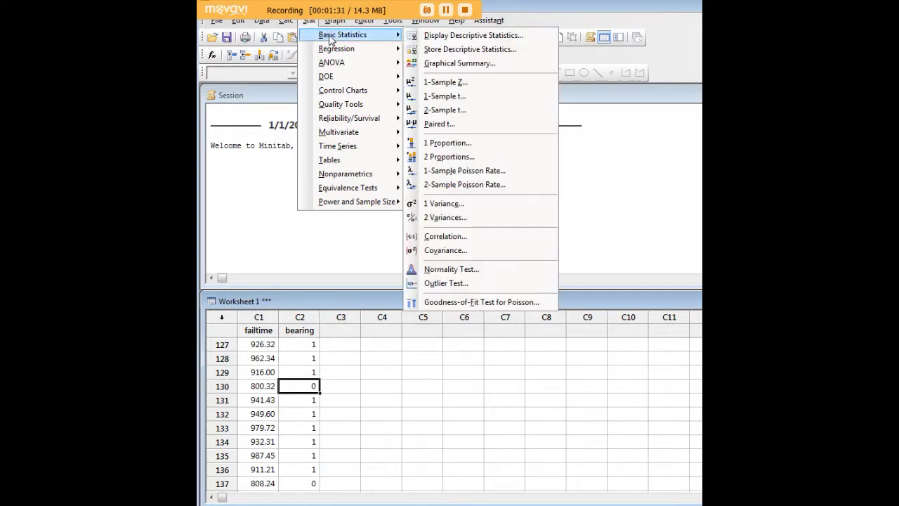
click(465, 110)
drag(745, 184, 513, 144)
Step: Use failtime as the samples column and bearing as the sample IDs
click(502, 179)
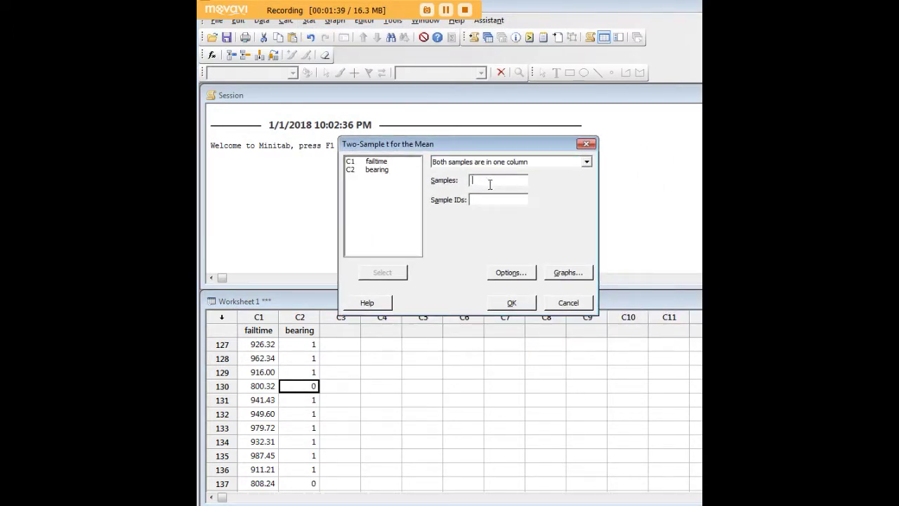
click(384, 163)
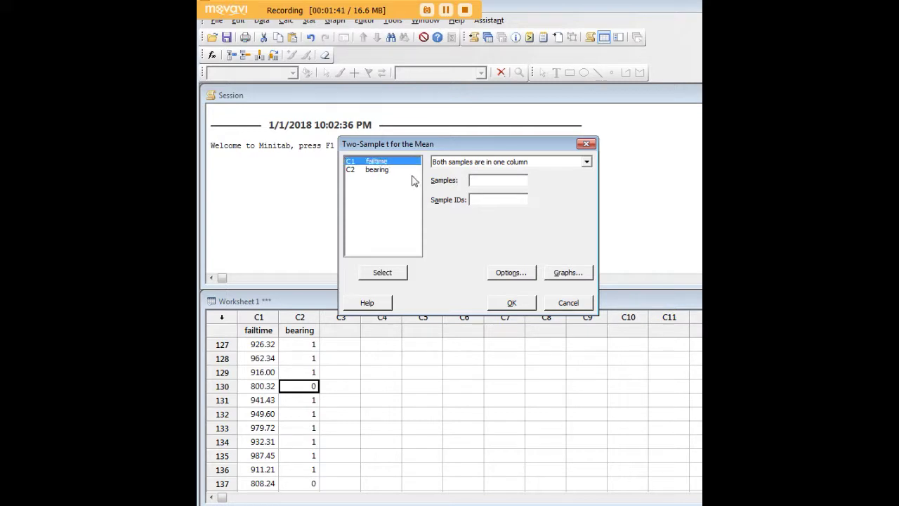
click(384, 272)
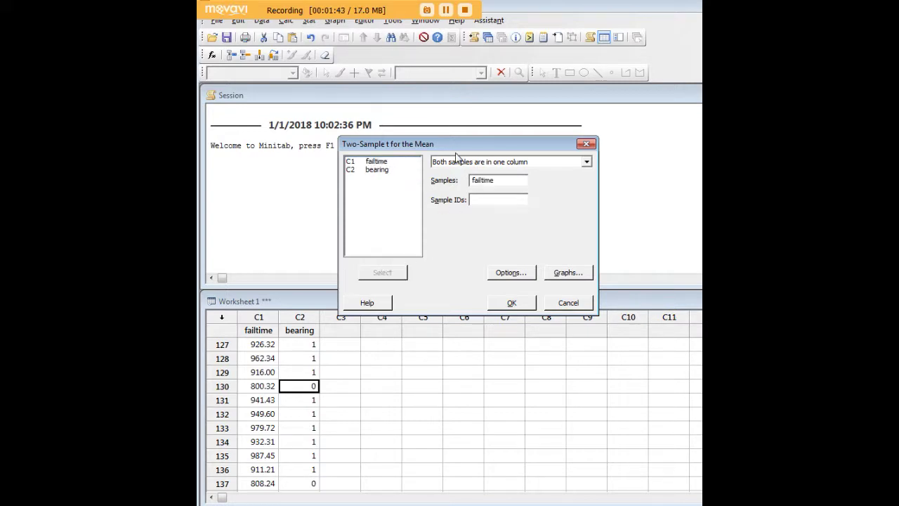
click(379, 170)
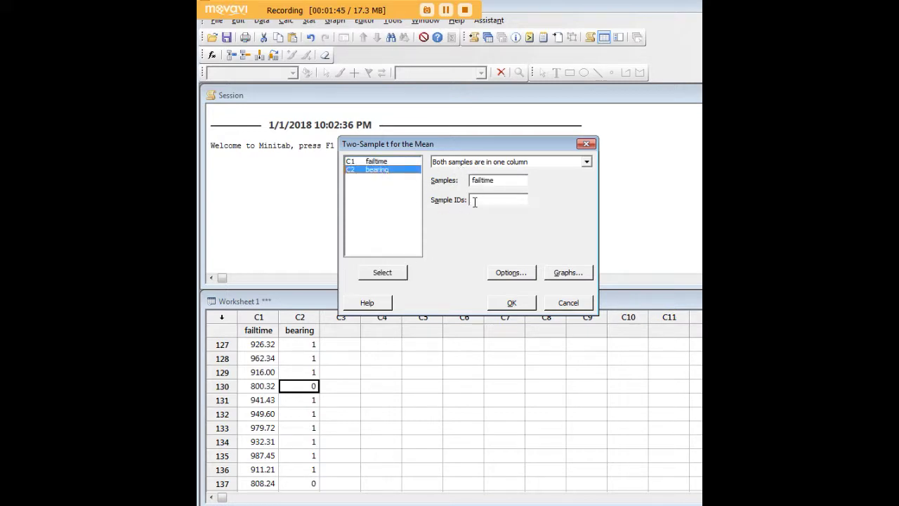
click(390, 274)
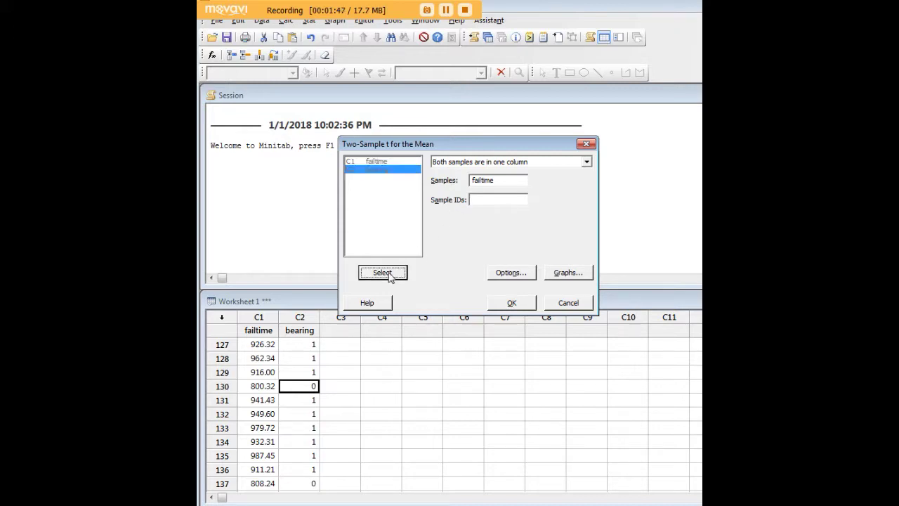
click(513, 272)
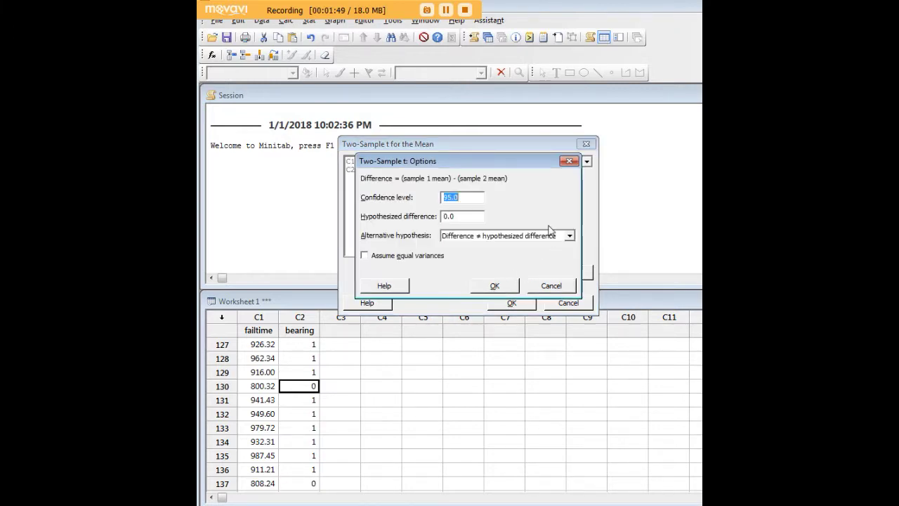
Step: Keep 95.0 confidence and the not-equal alternative, assume equal variances, and confirm the options
click(451, 197)
click(570, 236)
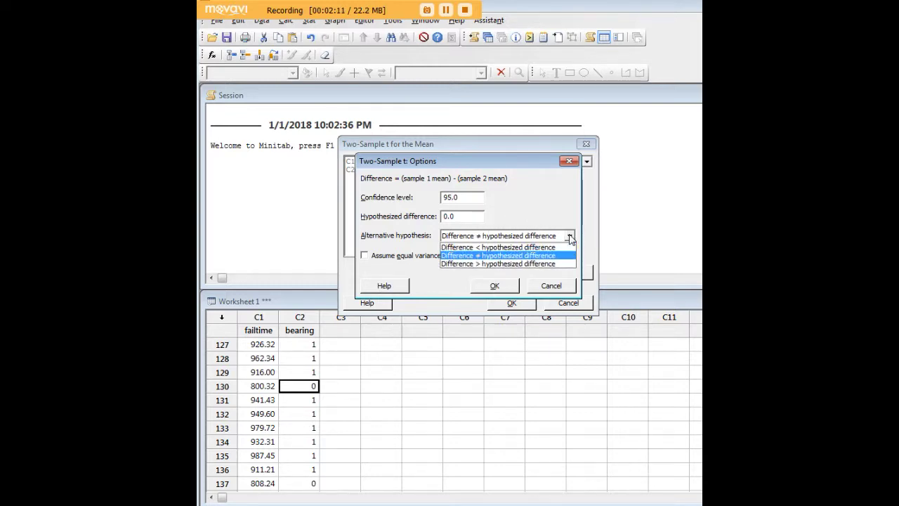
click(496, 257)
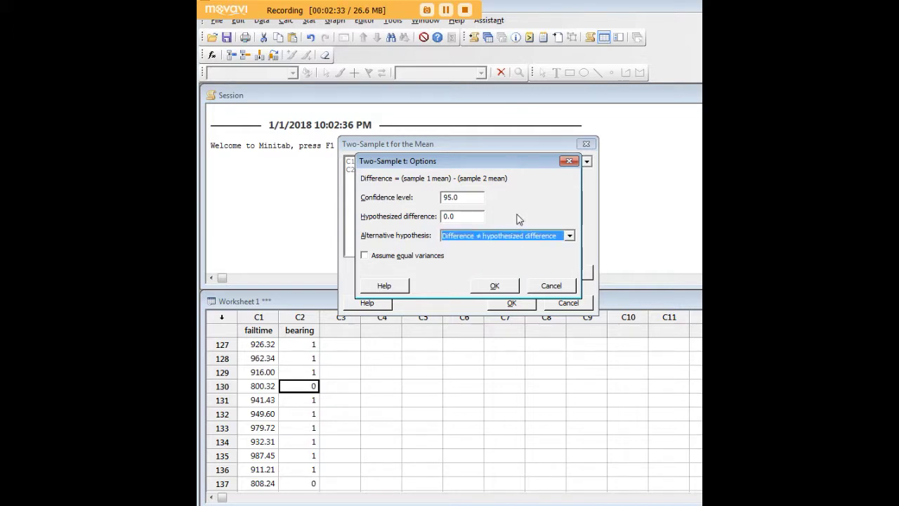
click(551, 236)
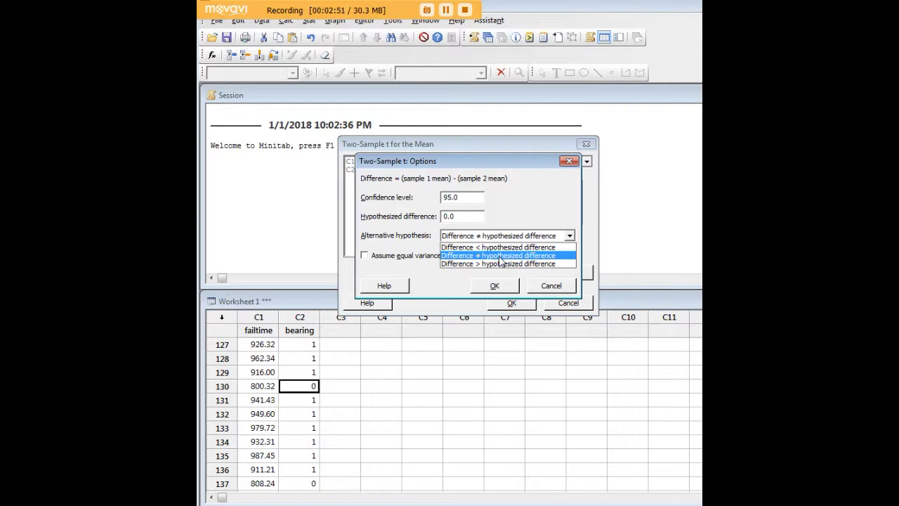
click(499, 256)
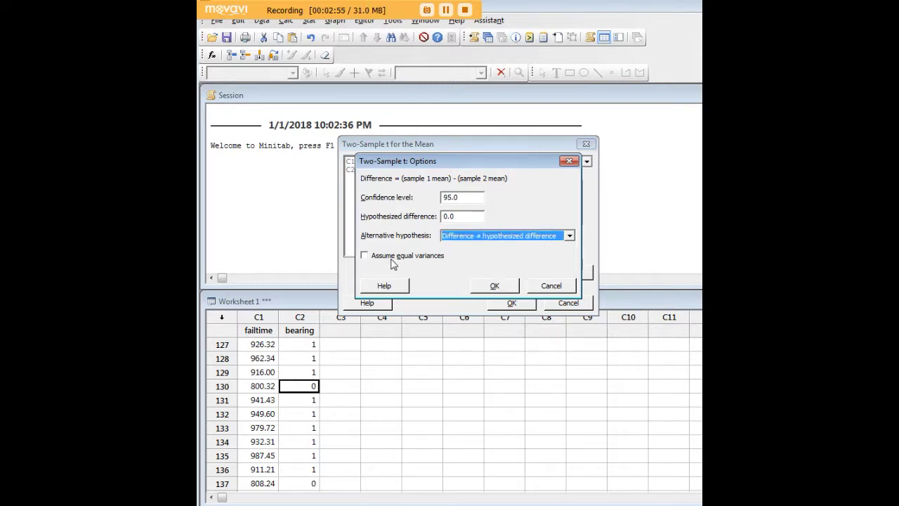
click(364, 256)
click(364, 256)
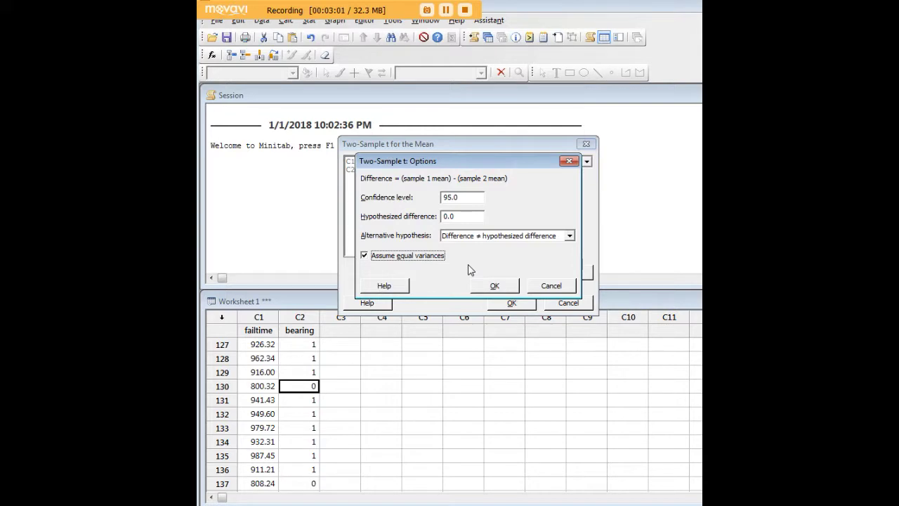
click(365, 256)
click(365, 256)
click(495, 285)
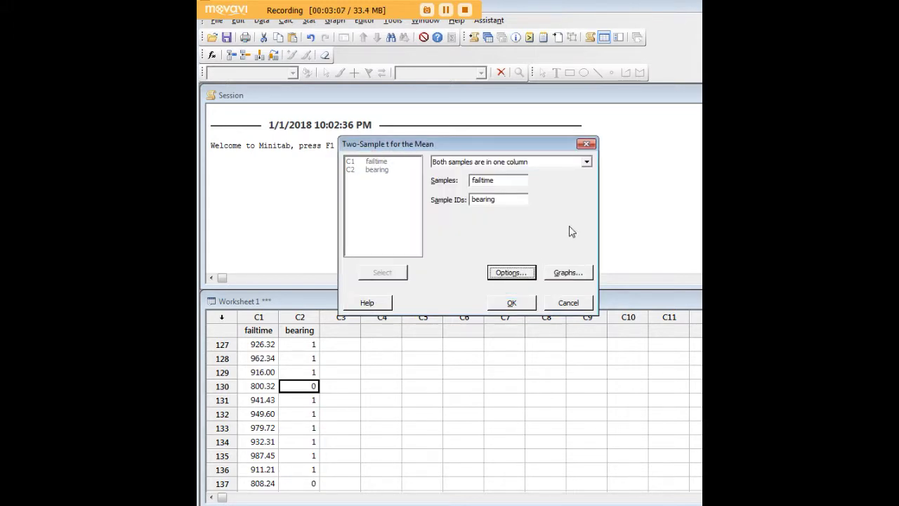
Step: Add a boxplot to the graphs and run the t-test of failtime by bearing
click(563, 274)
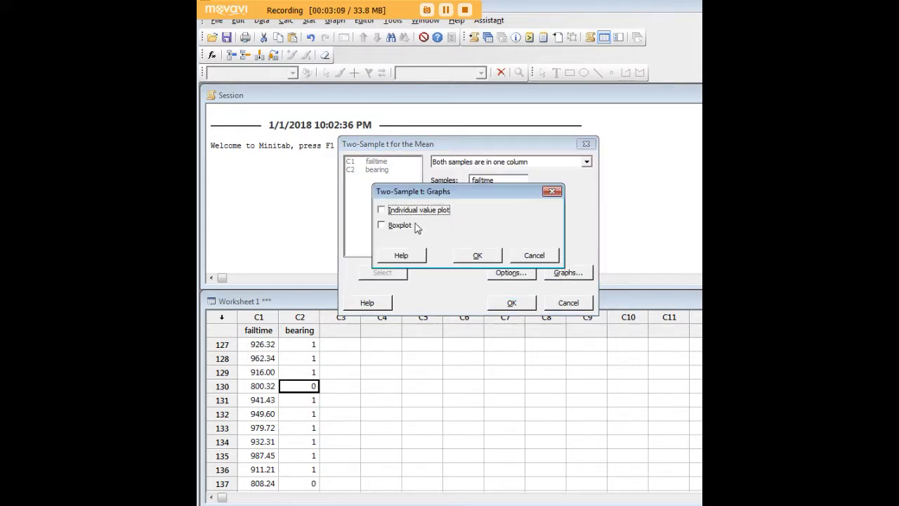
click(382, 226)
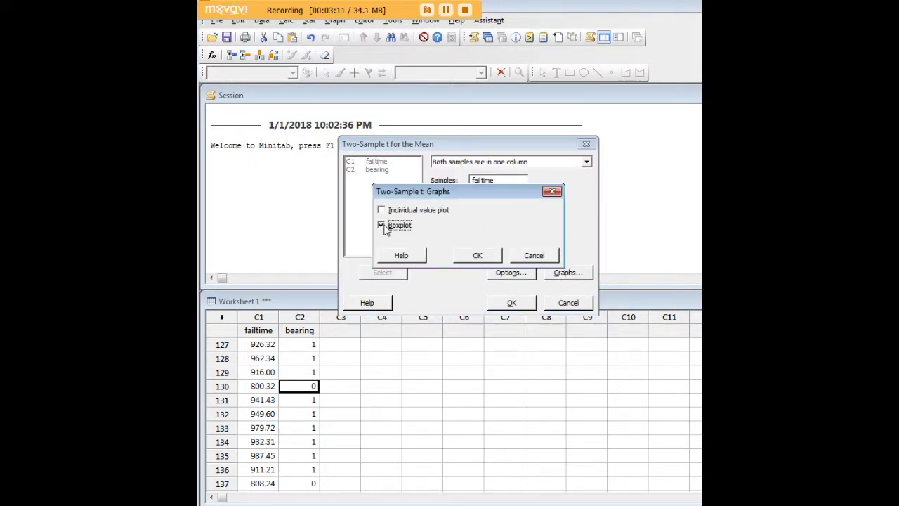
click(479, 256)
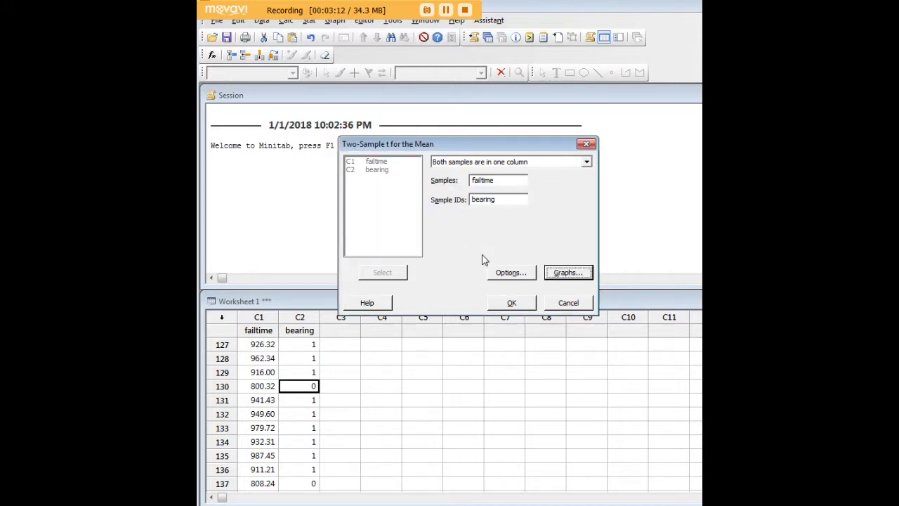
click(509, 304)
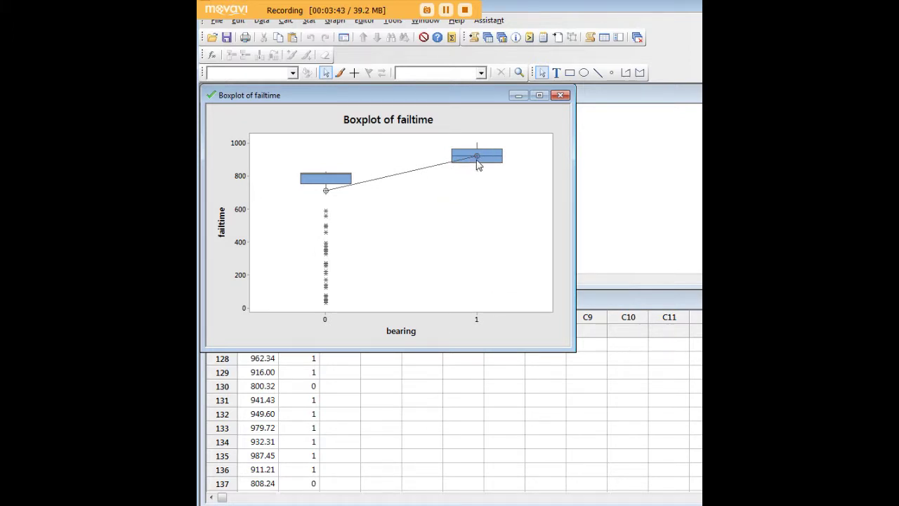
click(516, 96)
Step: Review the group means: 708 for bearing 0 and 922.0 for bearing 1
scroll(411, 217, up, 2)
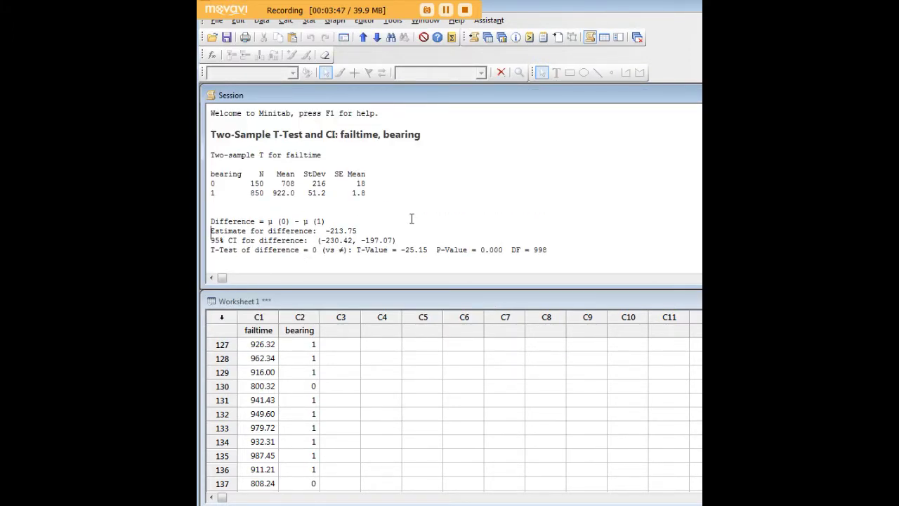
scroll(412, 219, up, 1)
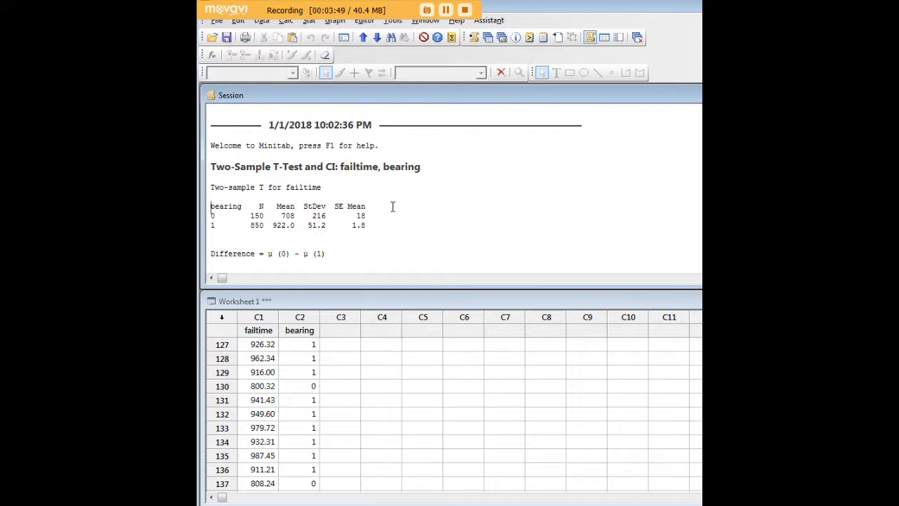
scroll(393, 206, down, 1)
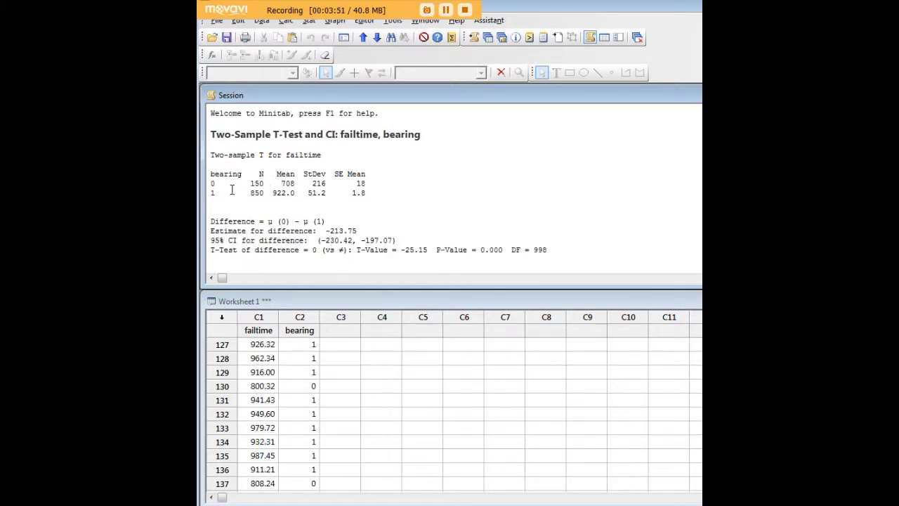
double_click(282, 183)
drag(294, 183, 330, 183)
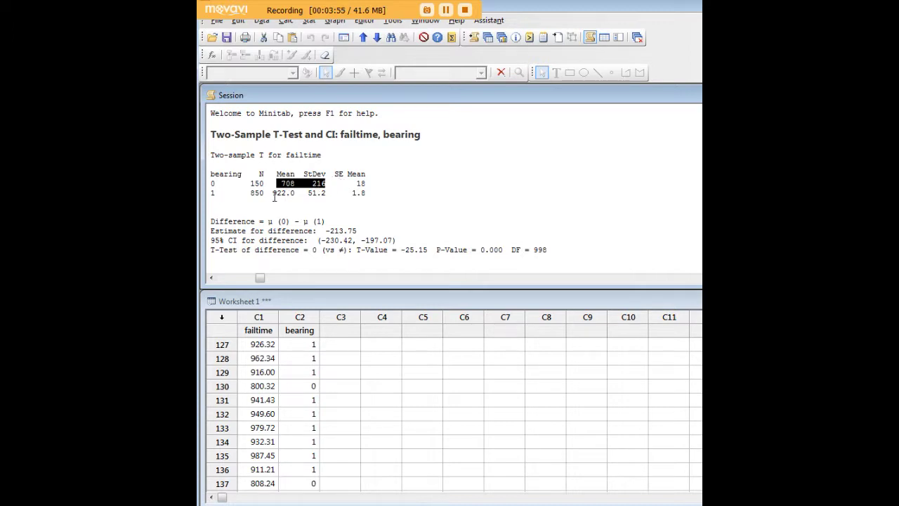
click(218, 183)
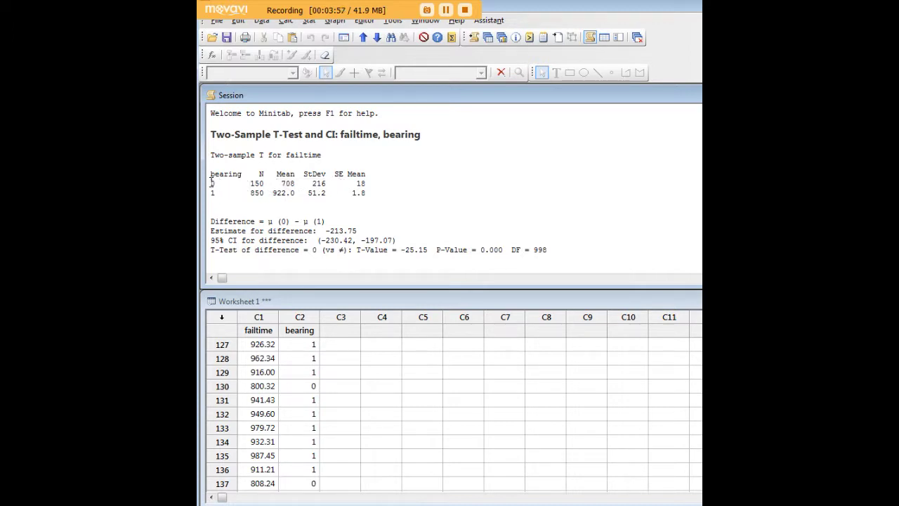
double_click(212, 183)
click(215, 184)
drag(273, 193, 298, 197)
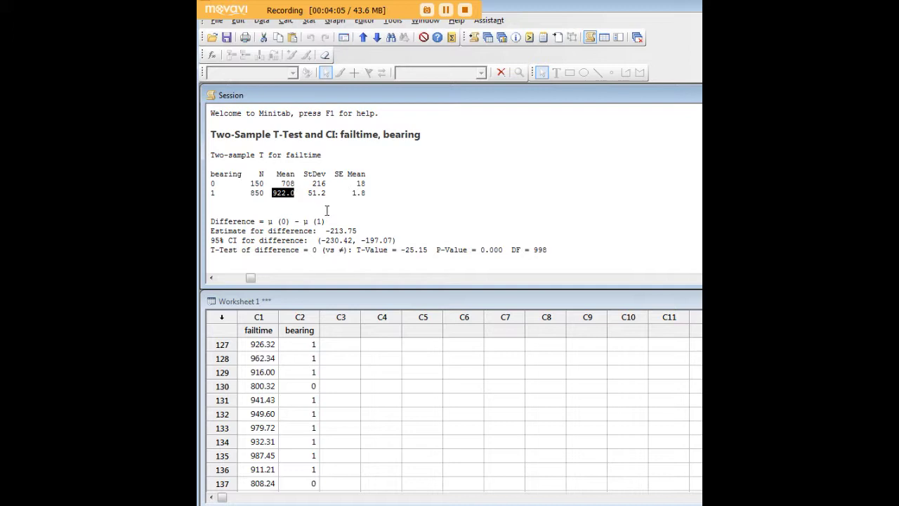
click(237, 191)
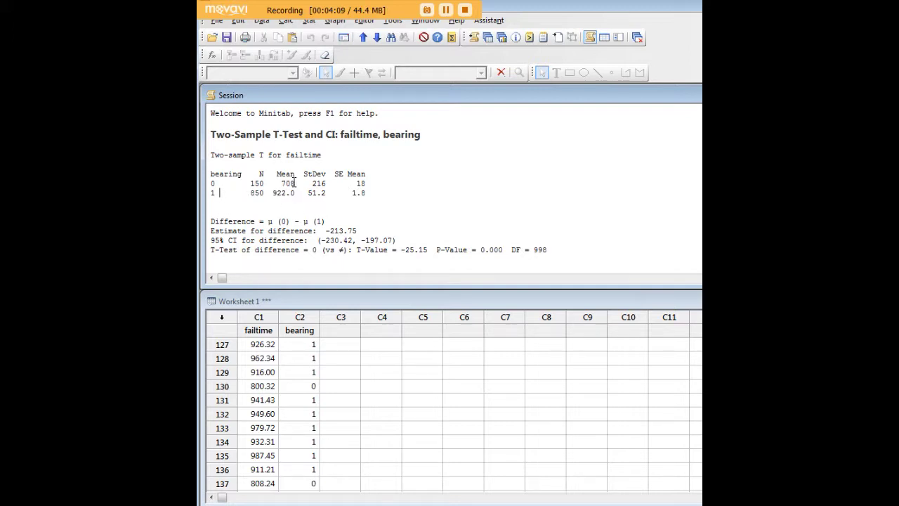
drag(281, 184, 289, 184)
click(289, 183)
Step: Review the P-Value 0.000, CI (-230.42, -197.07) and estimated difference -213.75
scroll(364, 216, down, 1)
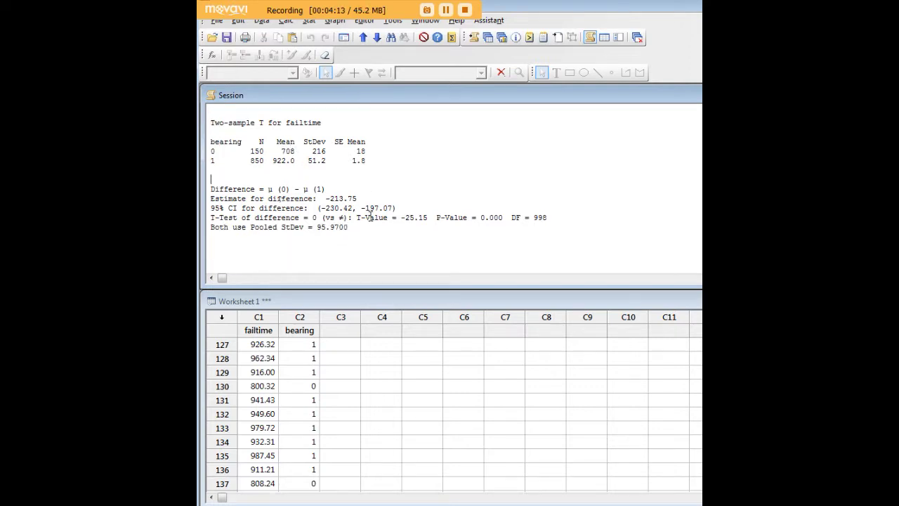
double_click(502, 217)
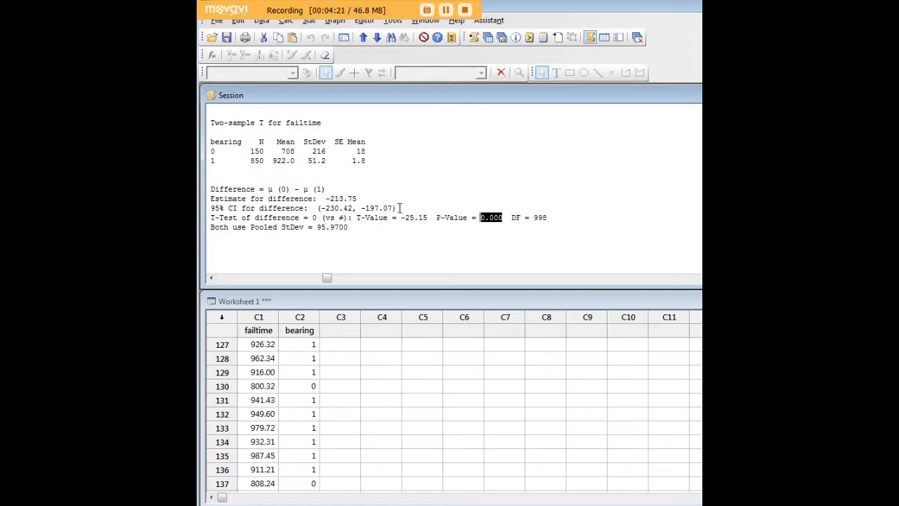
click(318, 208)
drag(317, 209, 396, 210)
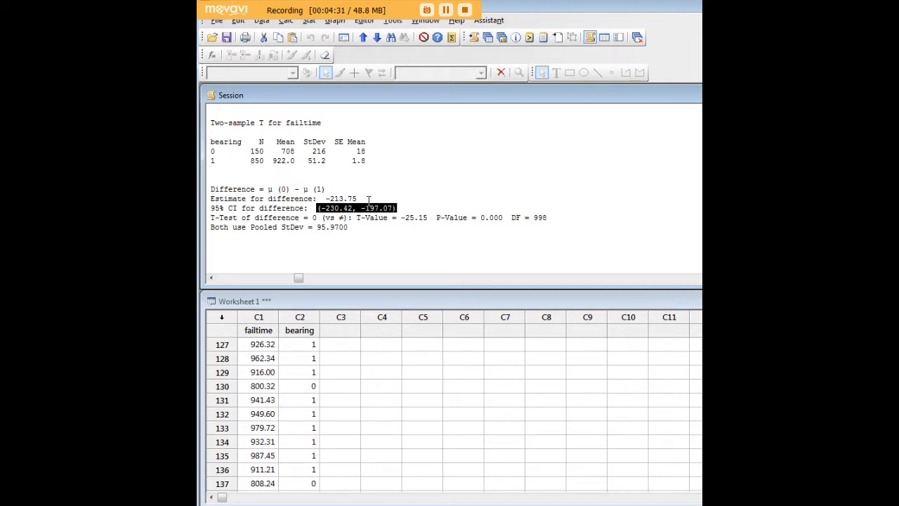
drag(361, 198, 323, 199)
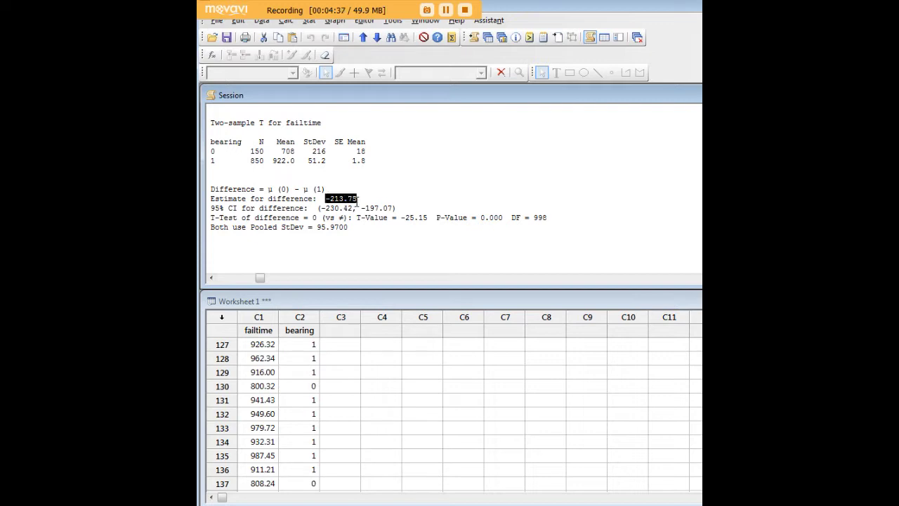
click(358, 199)
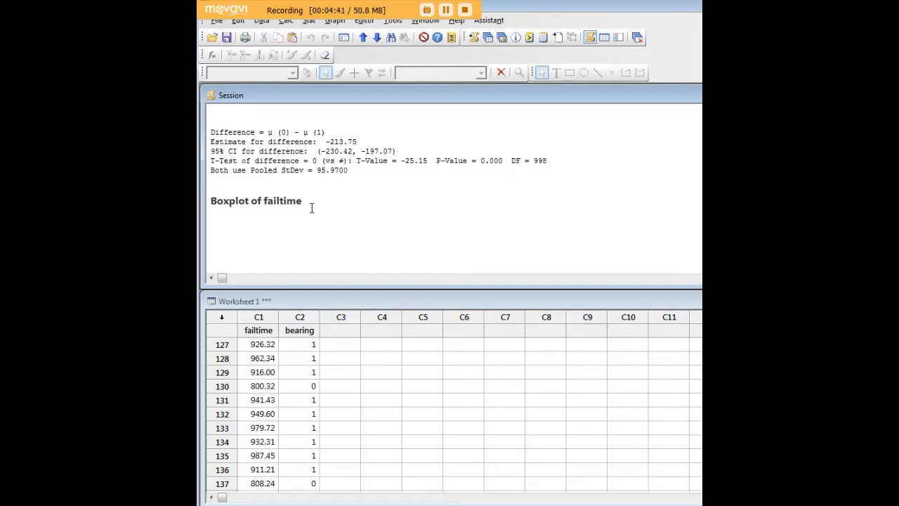
Step: Scroll the session output back up to the bearing group statistics
scroll(355, 203, up, 1)
scroll(355, 203, up, 3)
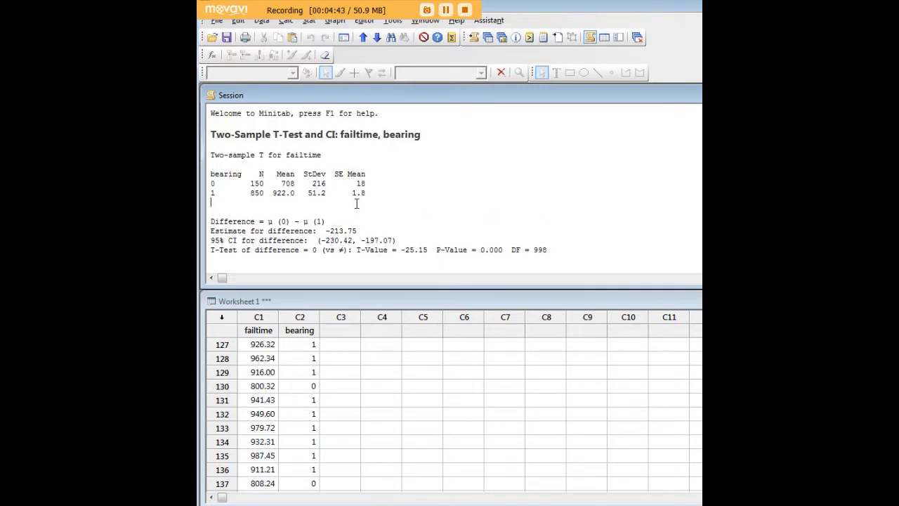